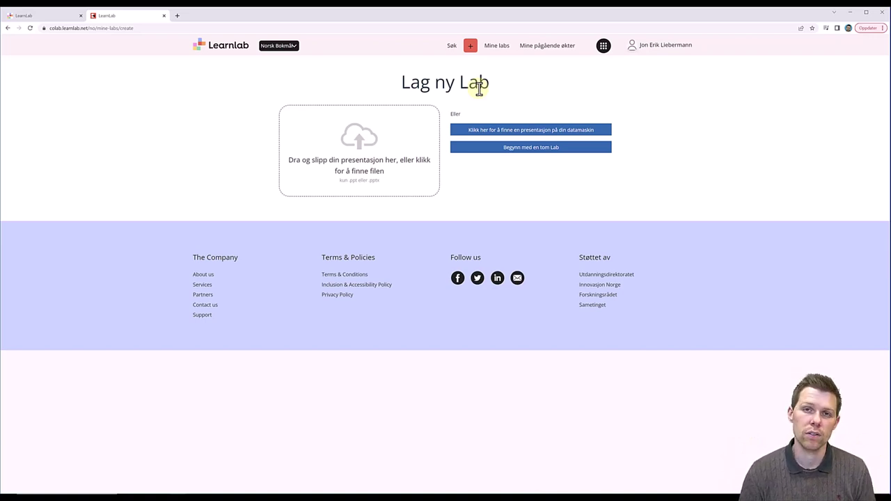
Step: Create an empty lab titled "Eksempel Colabs" with Bokmål as its language and open it for editing
click(533, 156)
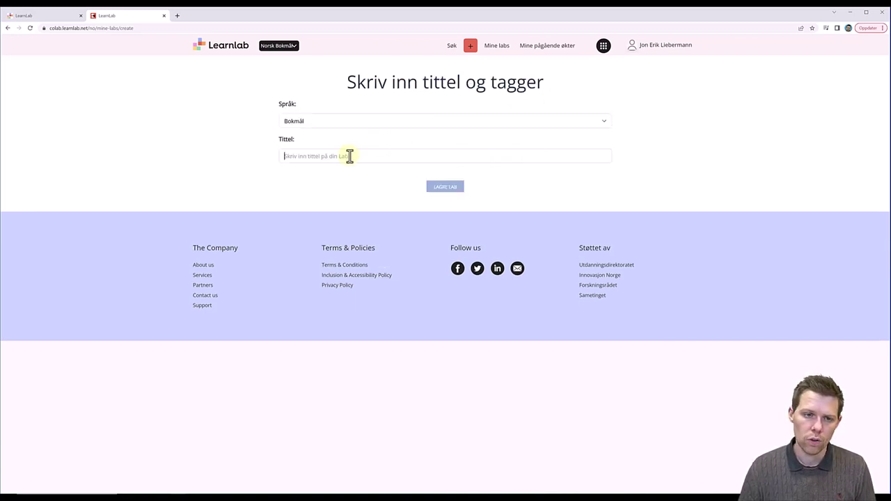
text(Eksempel Colabs)
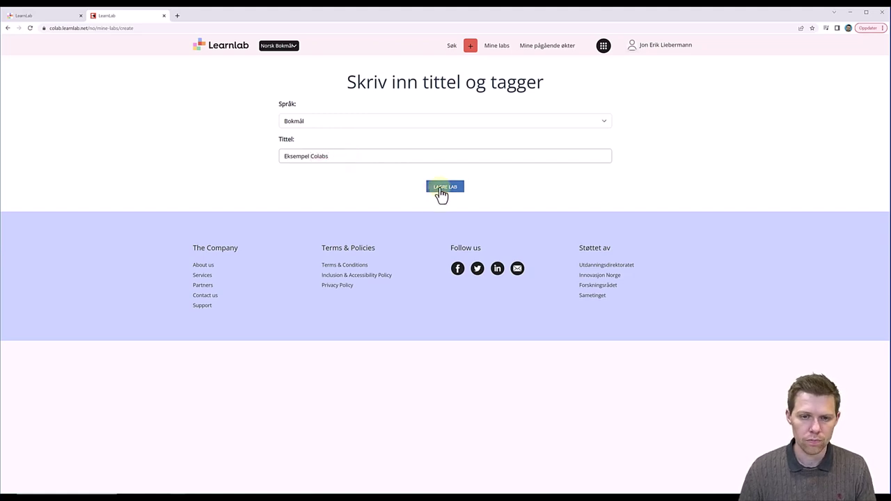
click(439, 189)
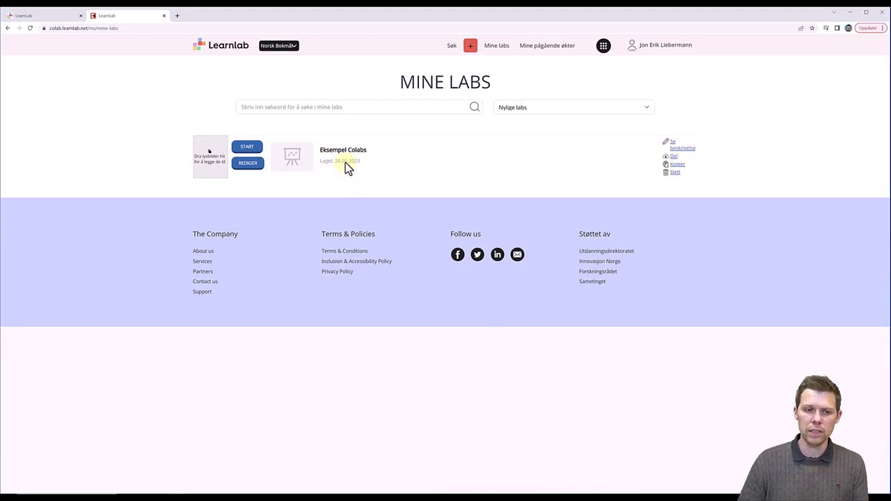
click(248, 164)
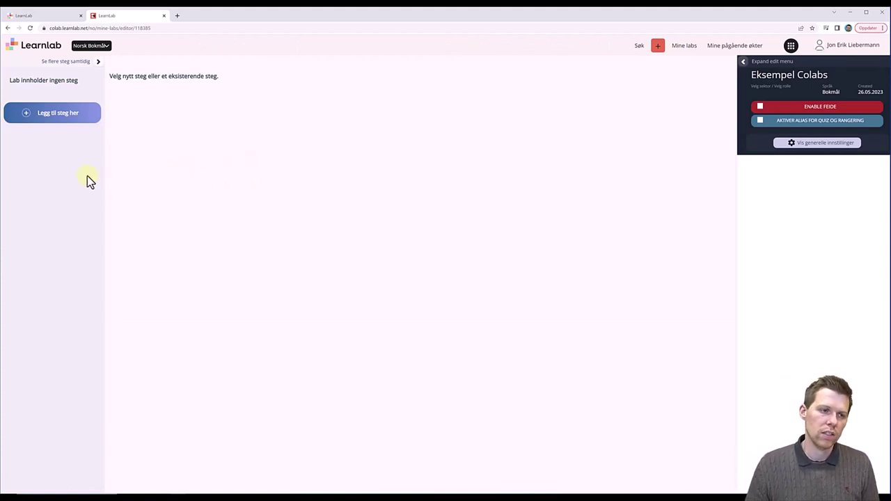
click(30, 114)
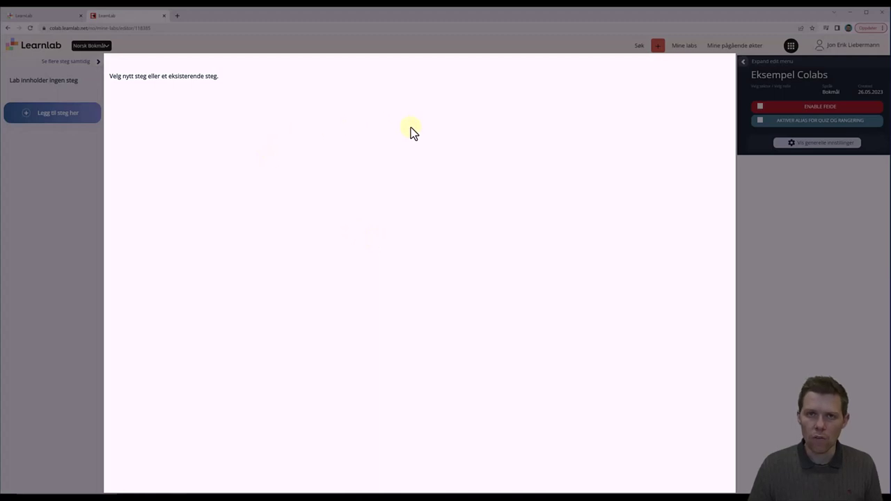
click(824, 197)
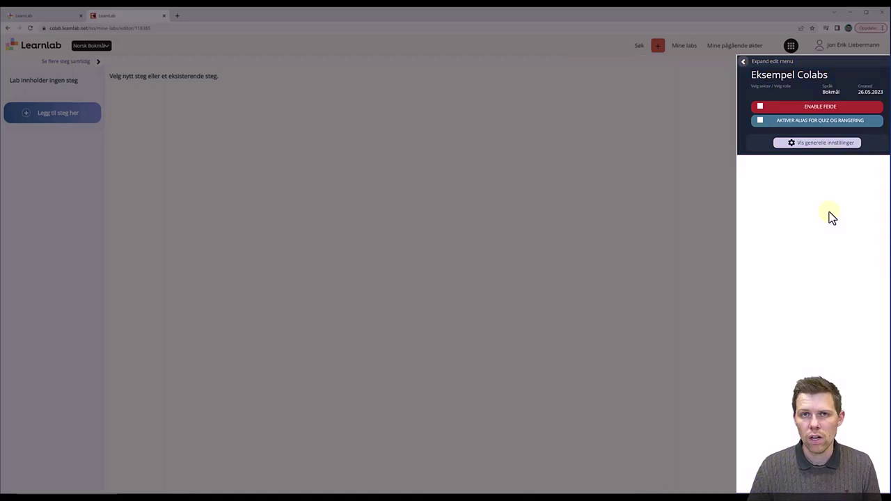
click(331, 272)
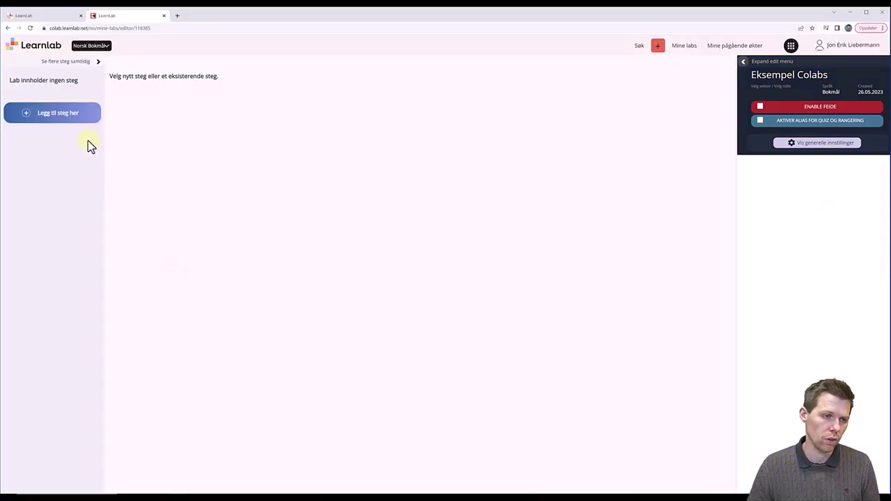
Step: Add a first step of type Innhold to the empty lab
click(71, 123)
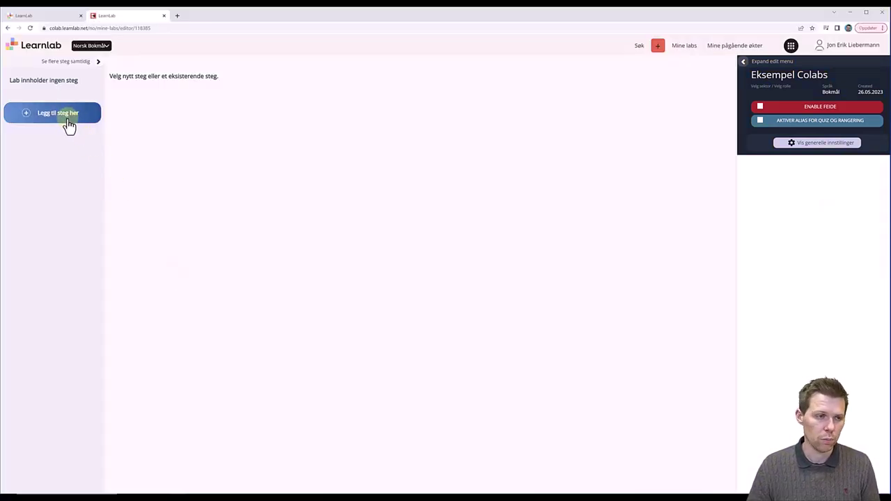
click(58, 126)
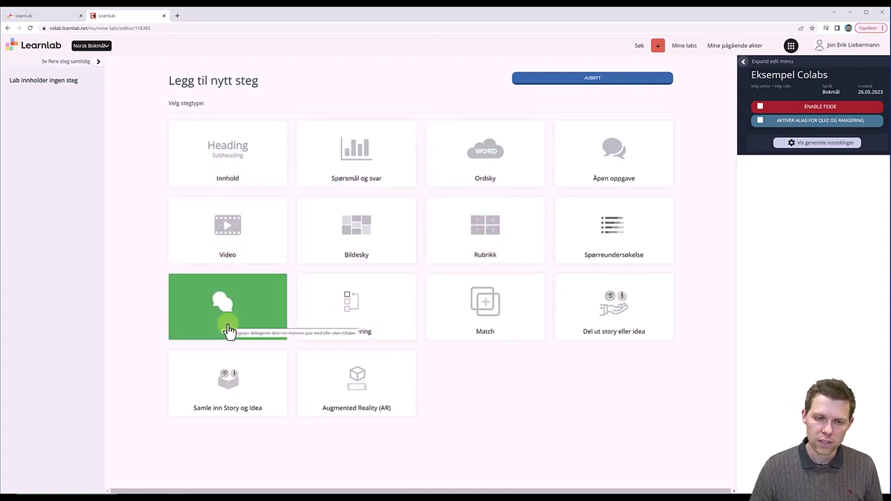
click(236, 149)
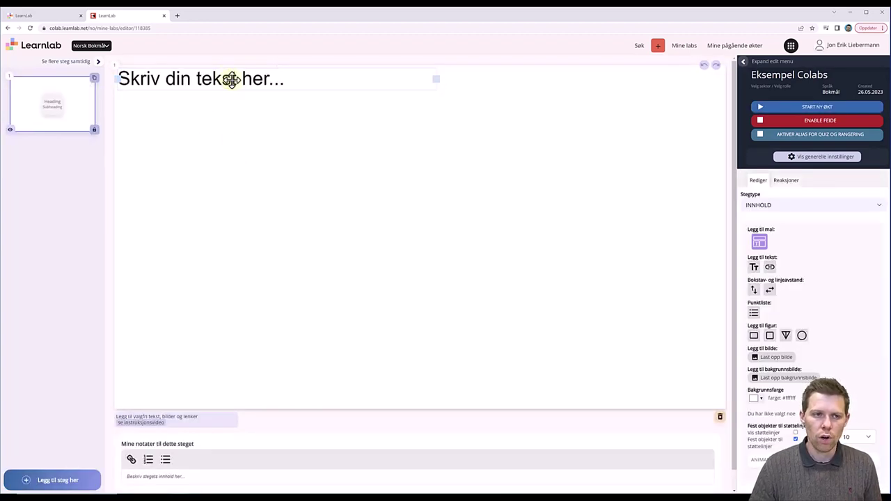
Step: Move the placeholder text to the upper middle of the slide and replace its wording with "Eksempel Colabs"
drag(231, 79, 385, 176)
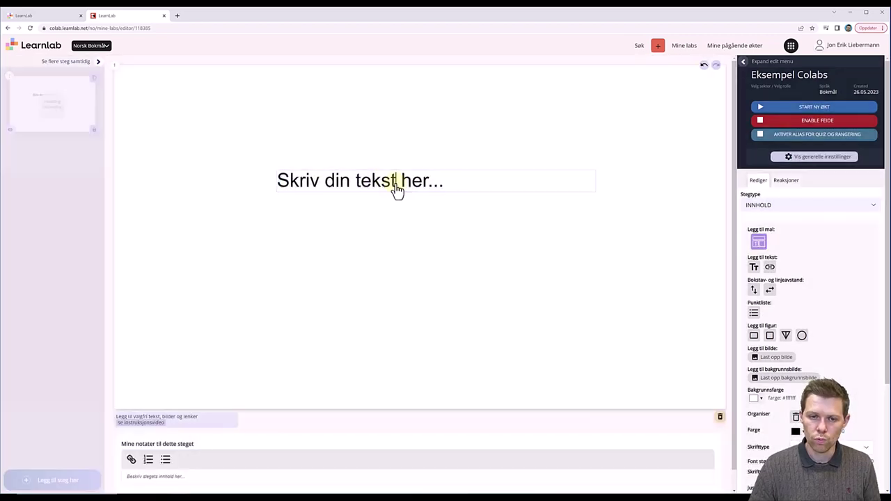
double_click(394, 185)
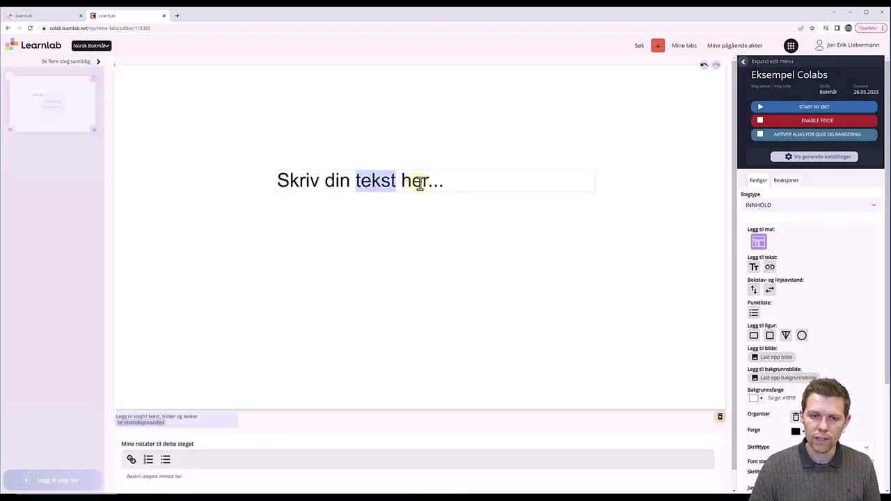
click(435, 181)
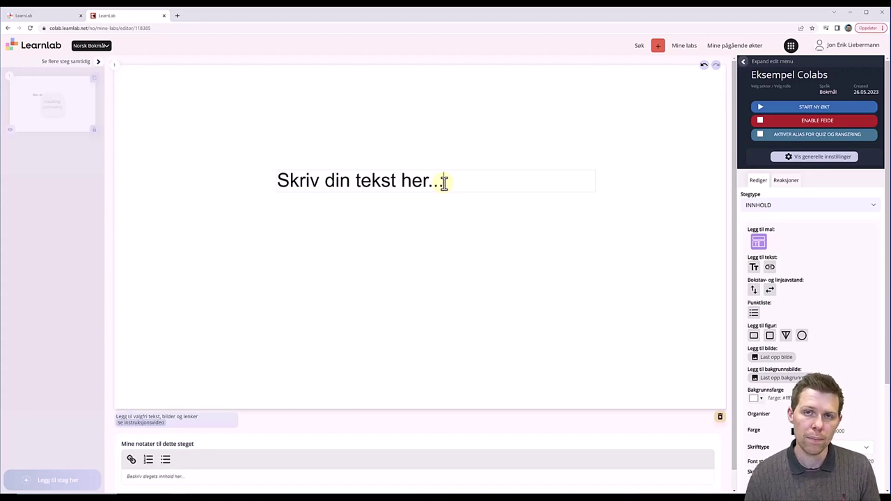
key(BackSpace)
key(BackSpace)
key(BackSpace)
key(BackSpace)
key(BackSpace)
key(BackSpace)
key(BackSpace)
key(BackSpace)
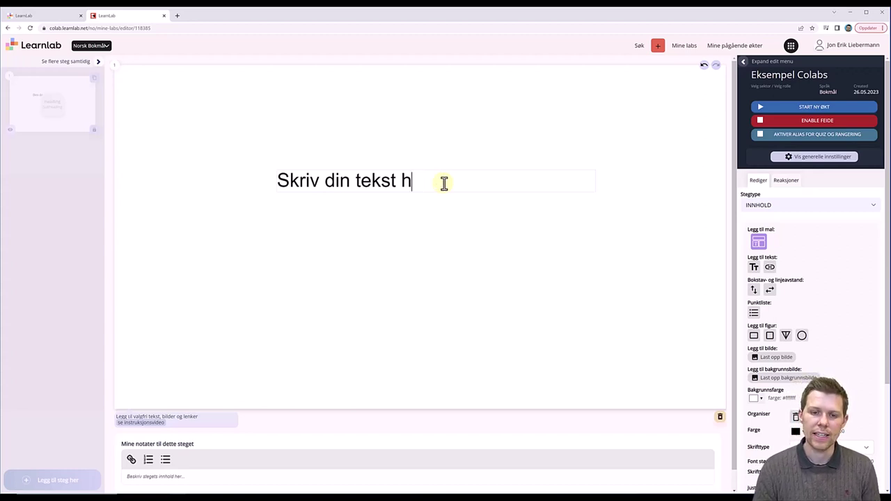
key(BackSpace)
key(BackSpace)
key(BackSpace)
key(BackSpace)
key(BackSpace)
key(BackSpace)
key(BackSpace)
key(BackSpace)
key(BackSpace)
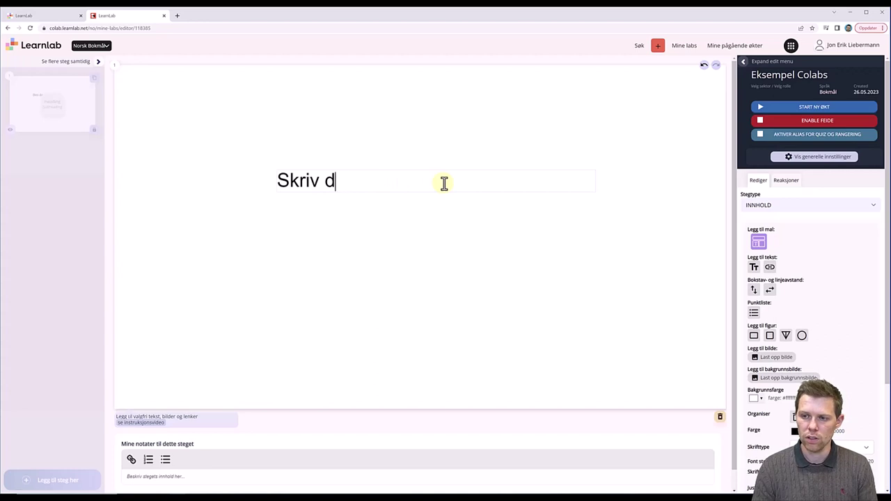
key(BackSpace)
key(BackSpace)
key(BackSpace)
key(BackSpace)
key(BackSpace)
text(Eksm)
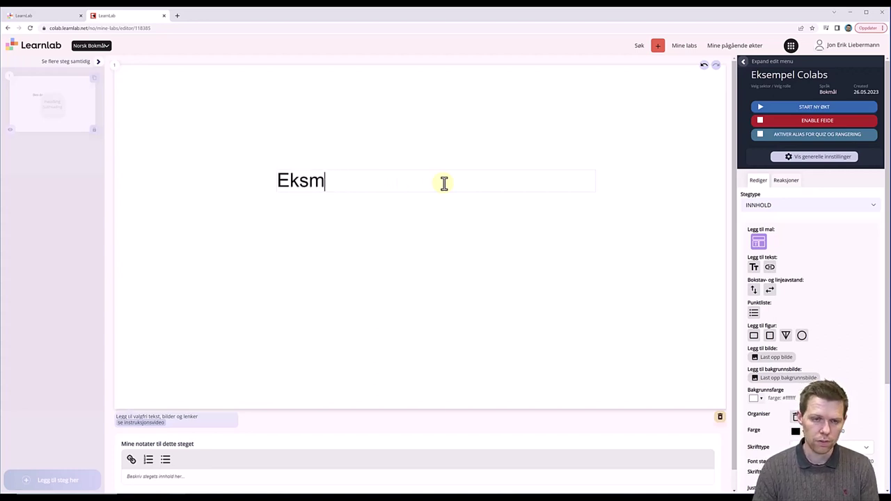
key(BackSpace)
text(empel COla)
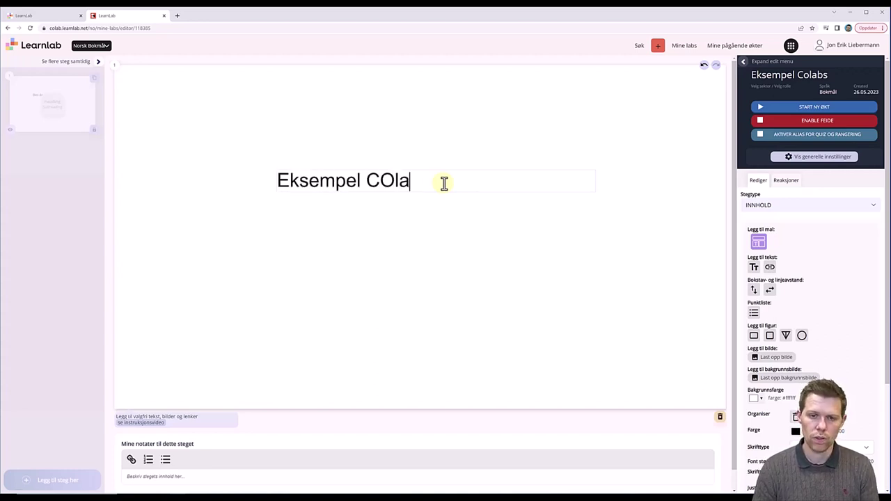
key(BackSpace)
key(BackSpace)
text(labs)
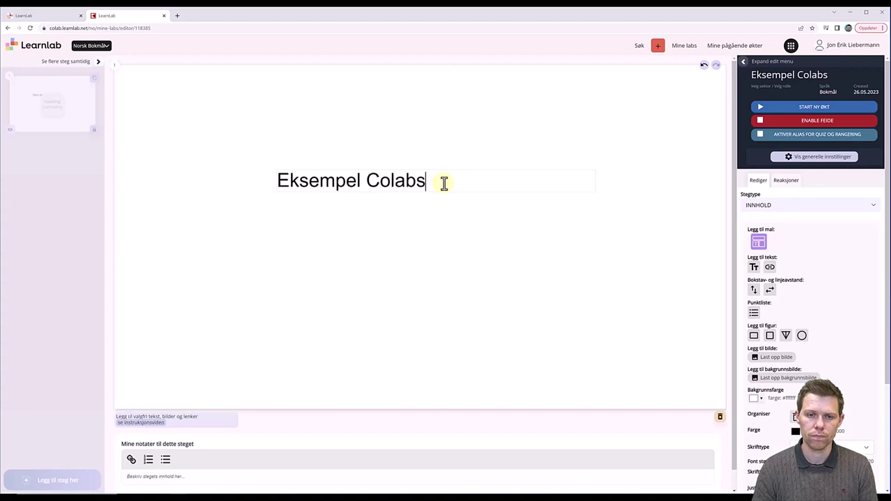
click(486, 263)
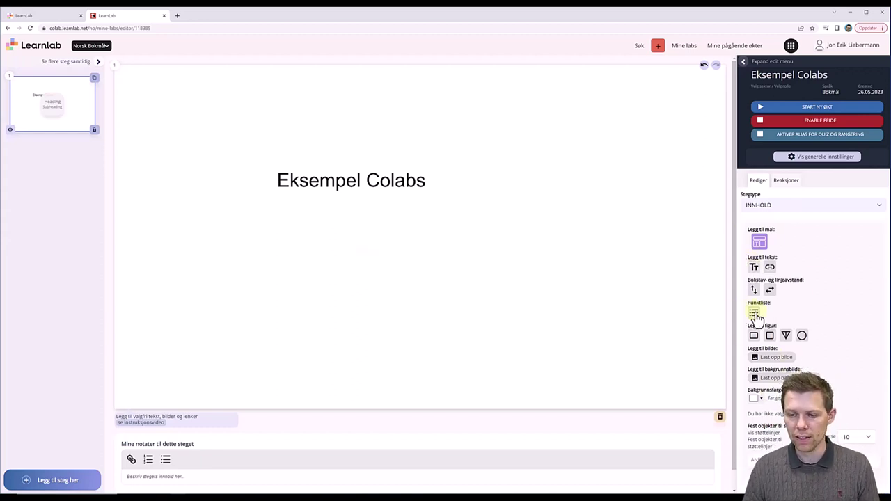
Step: Add a new text box below the "Eksempel Colabs" heading and set its text to "Underoverskrift"
click(754, 268)
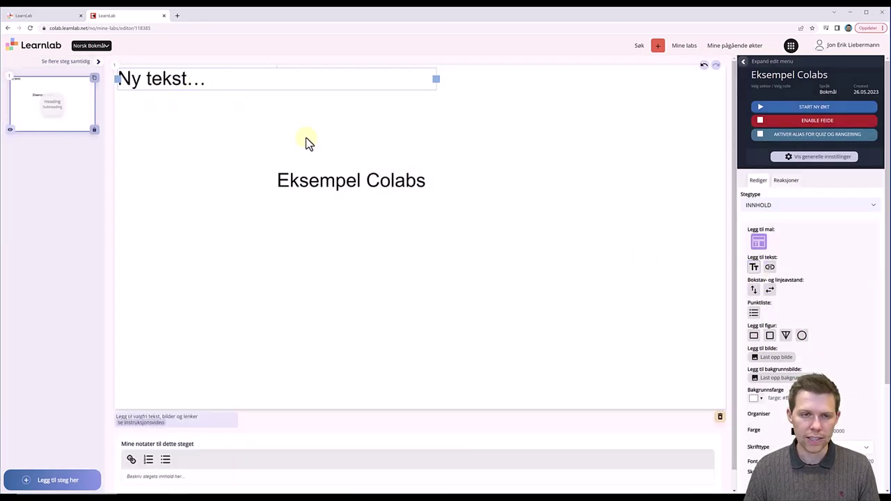
drag(295, 82, 454, 234)
click(358, 243)
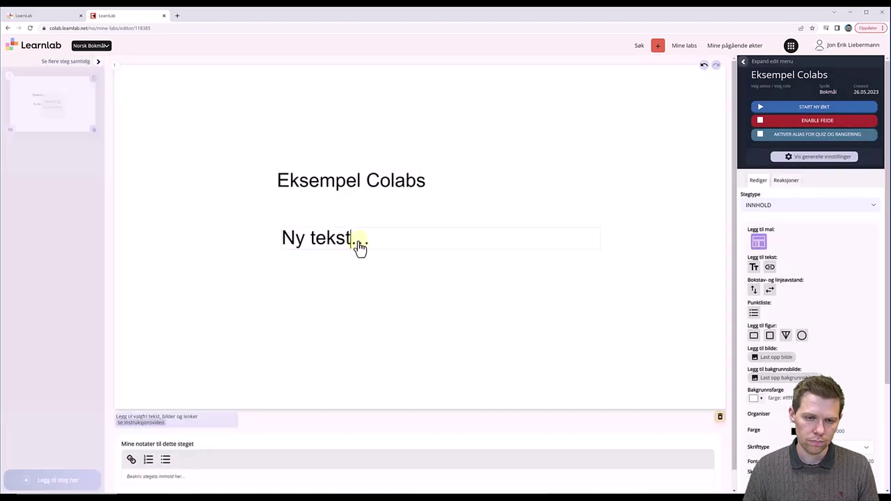
drag(375, 239, 299, 237)
key(BackSpace)
key(BackSpace)
key(BackSpace)
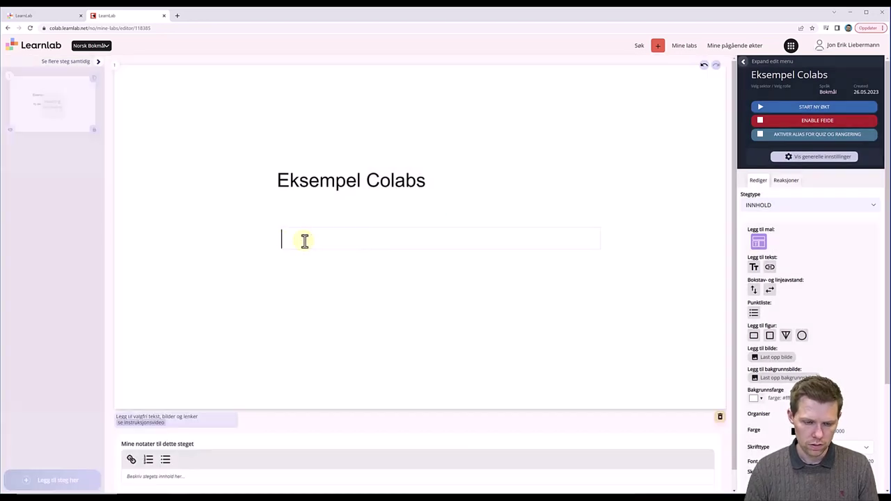
text(Underov)
key(BackSpace)
text(ove)
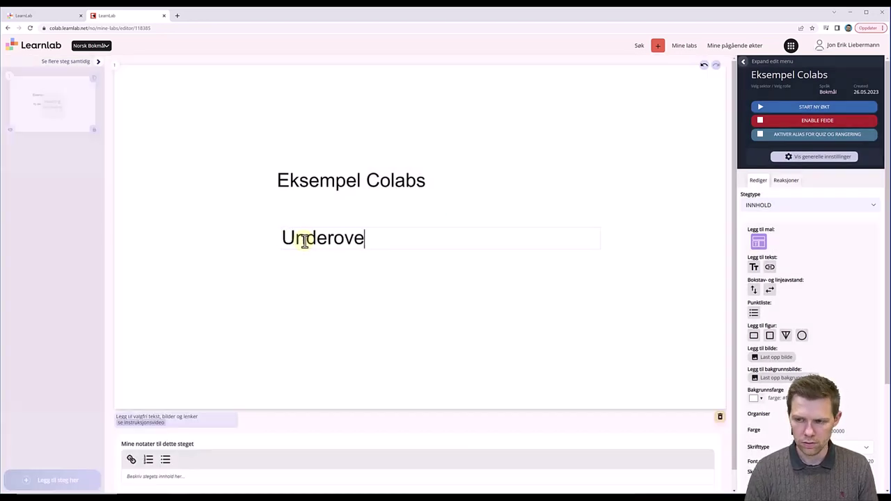
text(rskrift)
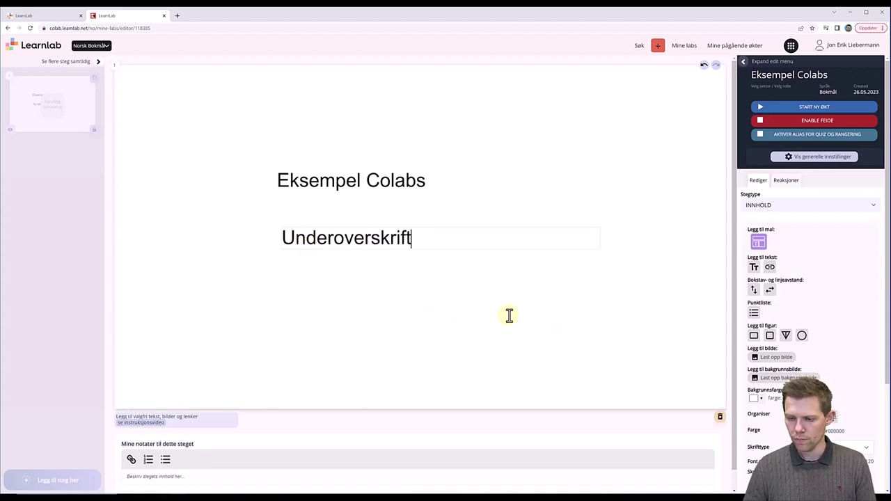
Step: Reduce the font size of "Underoverskrift" to less than half the heading's size and move it directly beneath the heading
drag(415, 242, 285, 251)
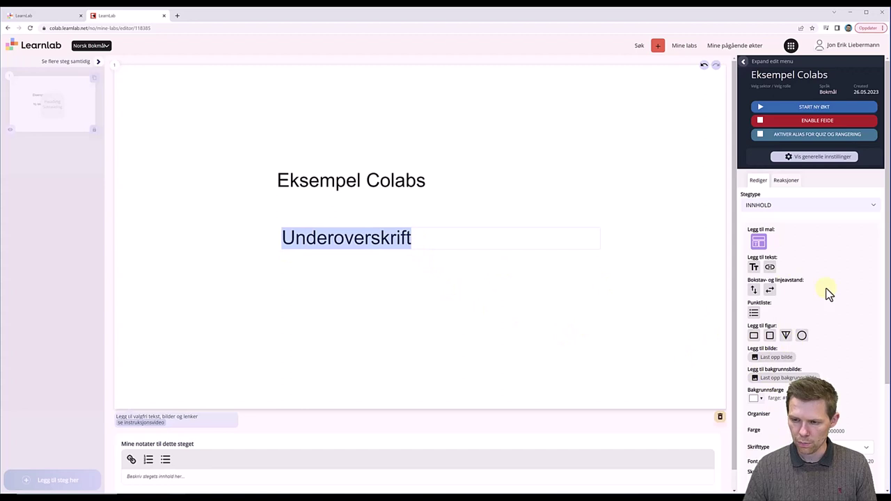
scroll(821, 376, down, 1)
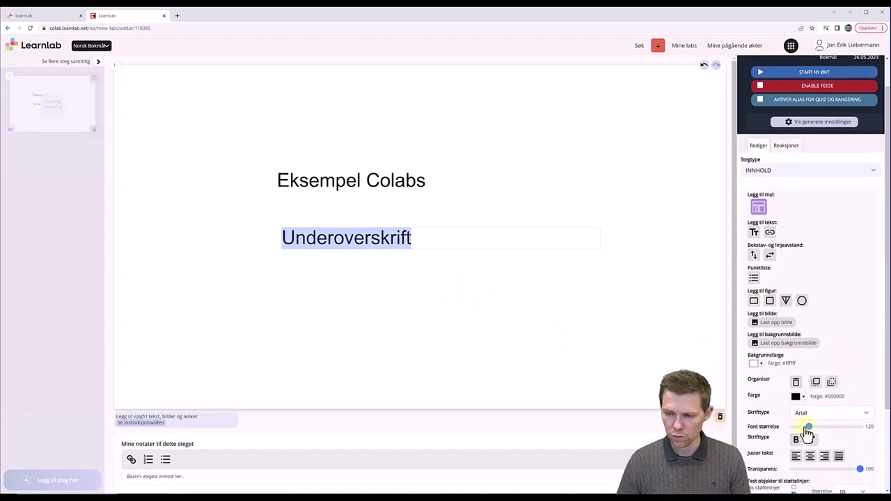
drag(807, 428, 802, 433)
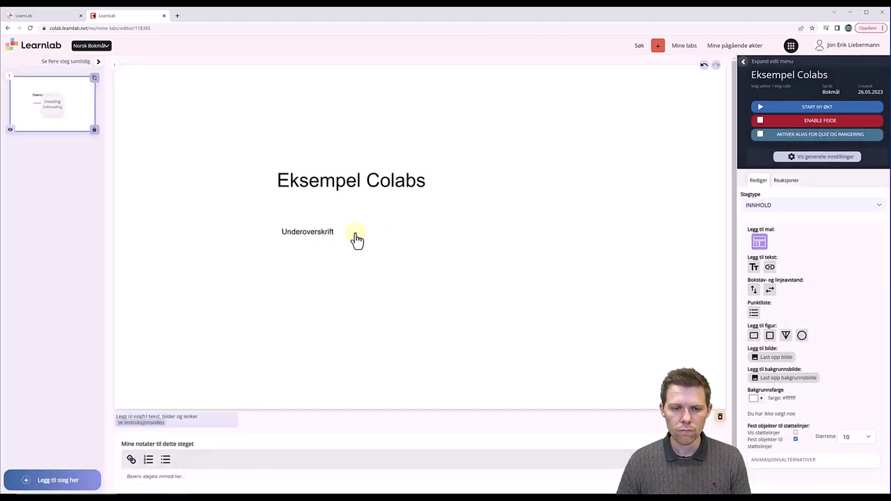
drag(355, 241, 334, 205)
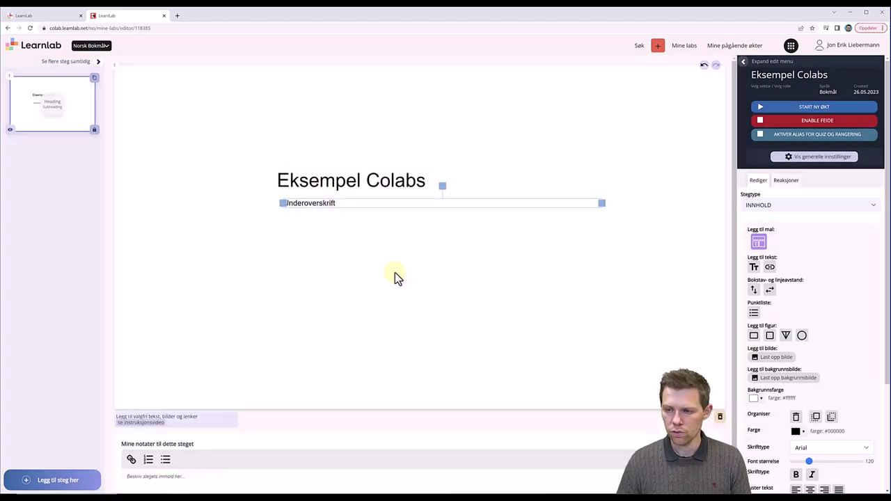
click(397, 271)
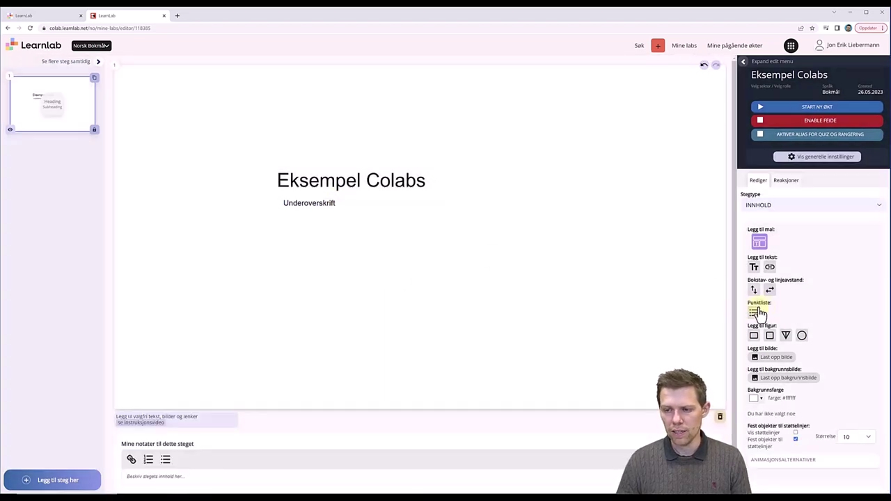
Step: Add a rectangle to the slide and place it below the subheading, slightly to its left
click(754, 335)
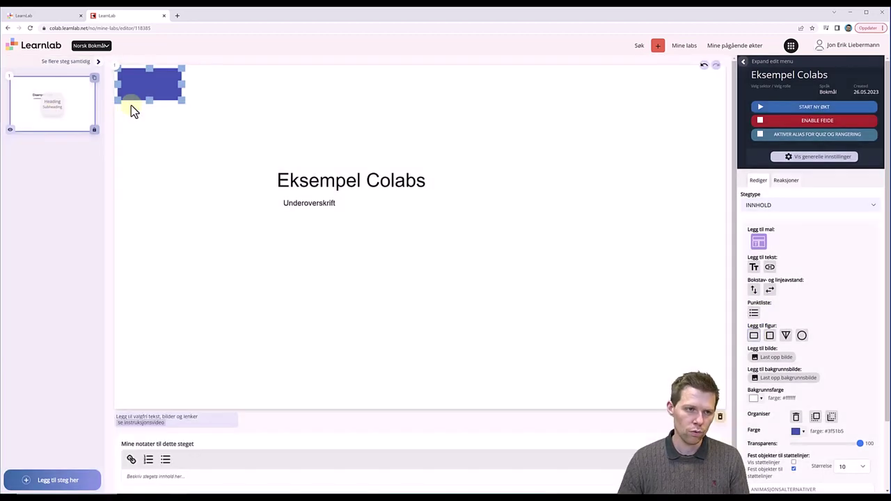
drag(134, 111, 247, 240)
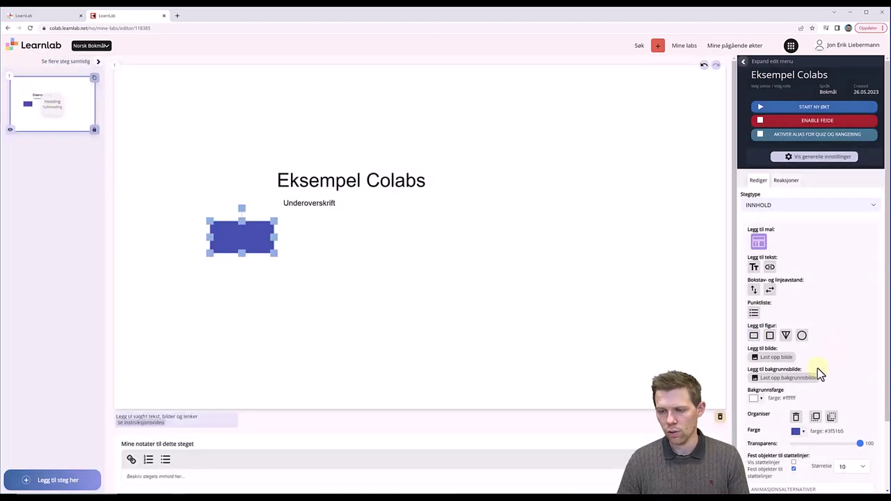
Step: Upload the Embracelet picture as the slide's background image and set the background transparency to 0.3
click(791, 377)
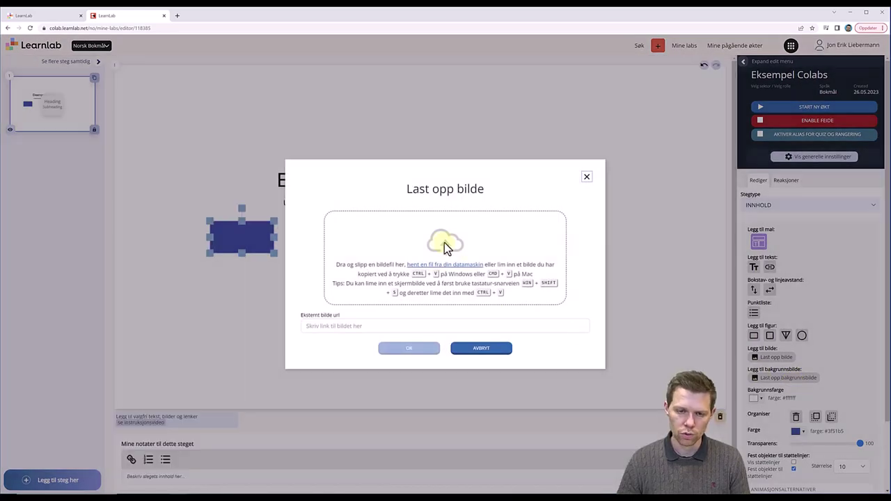
drag(444, 243, 467, 268)
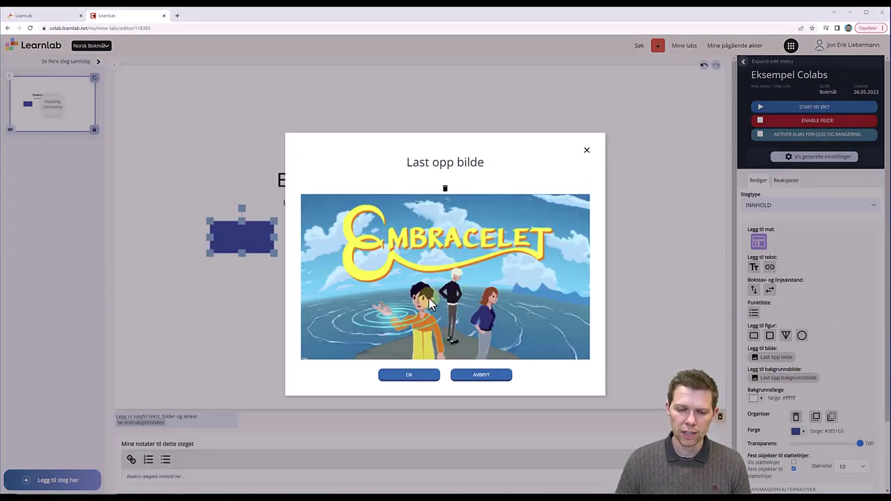
click(408, 376)
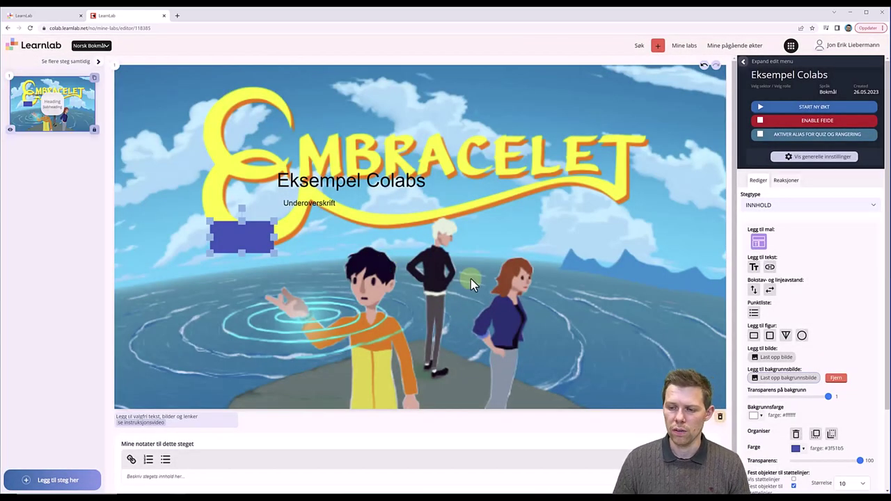
drag(829, 396, 775, 395)
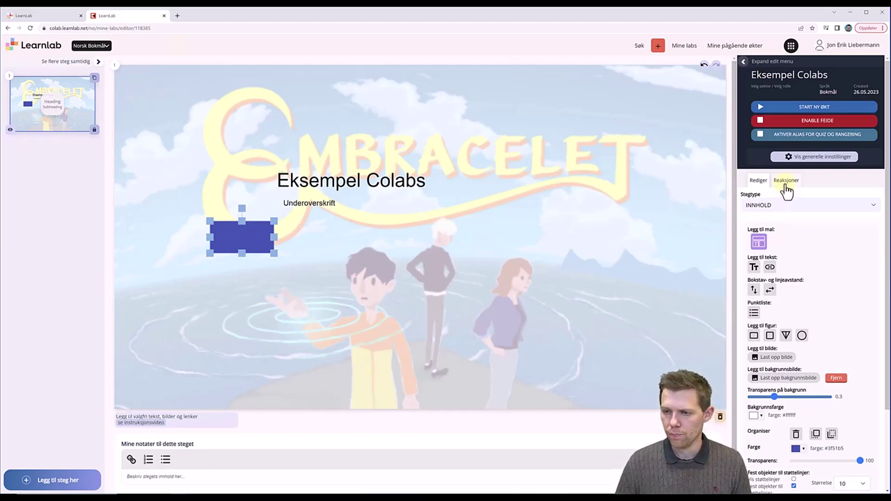
Step: Add a new word cloud (Ordsky) step after the first content slide
scroll(798, 317, down, 1)
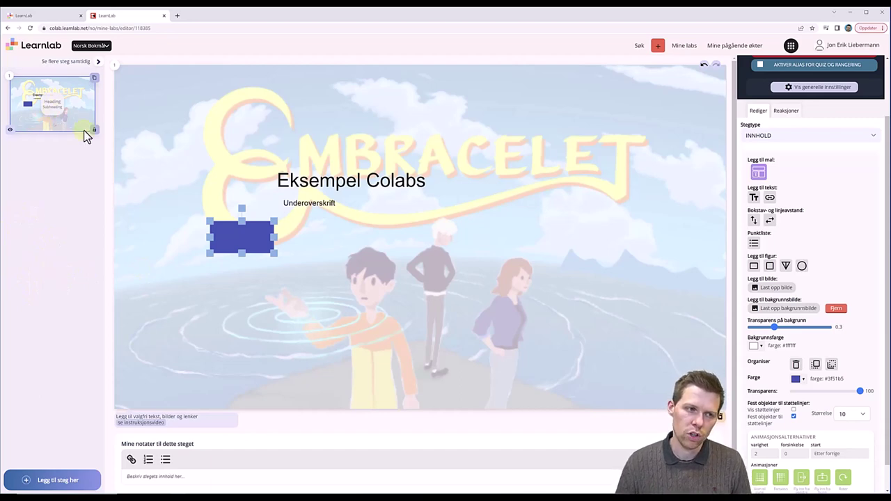
click(62, 479)
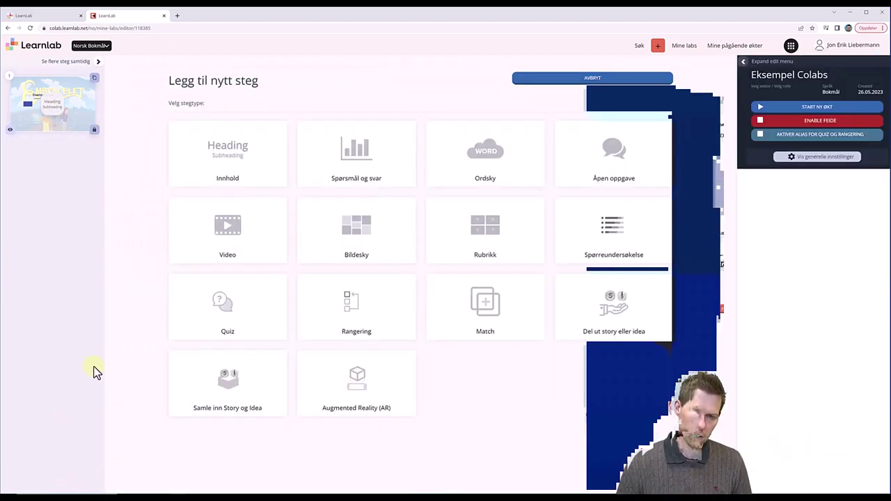
click(492, 167)
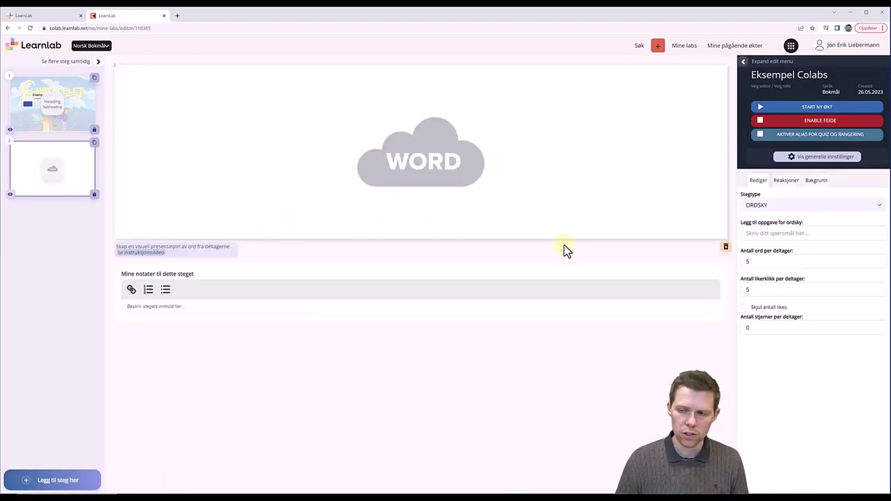
Step: Set the word cloud's task to "Skriv inn 5 ord du assosierer med Presentasjonsverktøy"
click(764, 233)
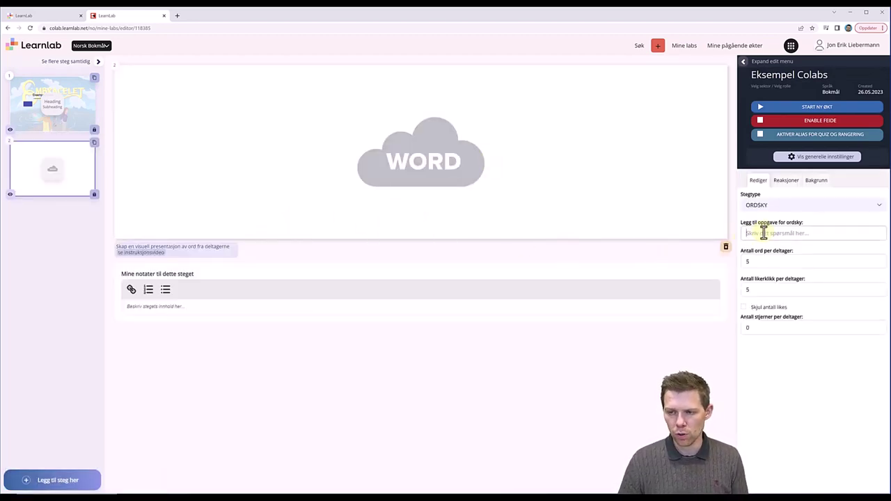
text(Skriv inn 5)
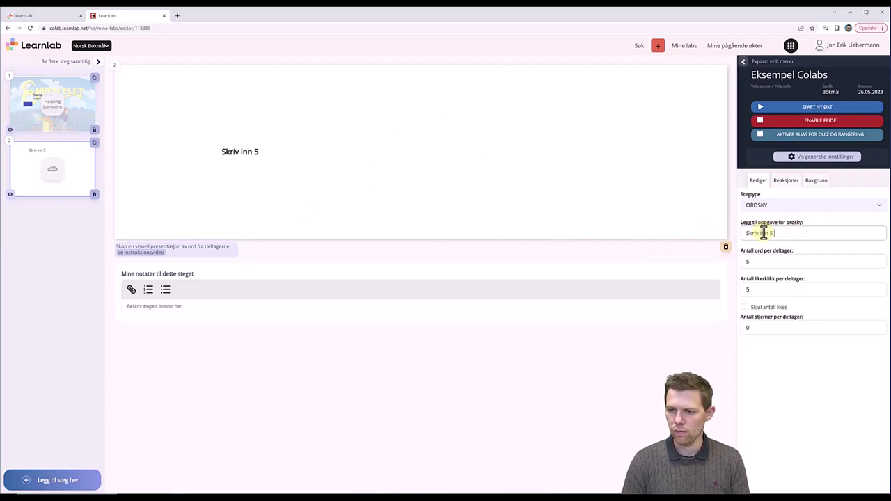
text( ord du as)
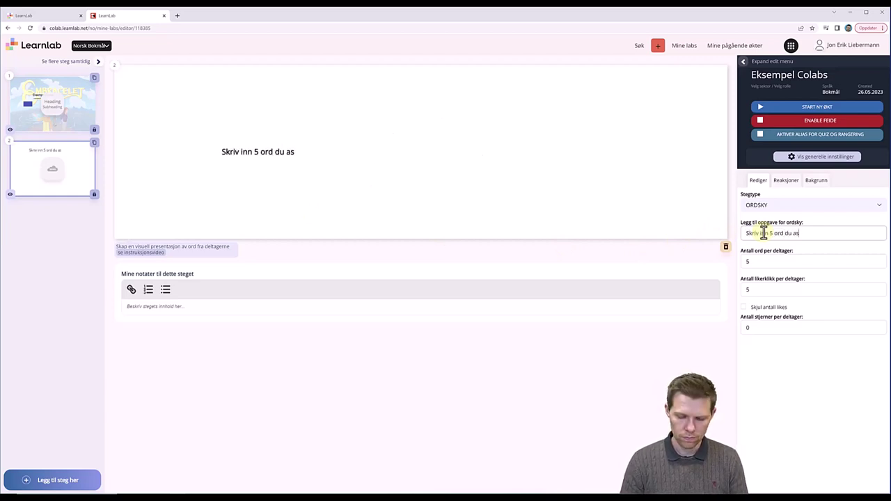
text(sosierer med )
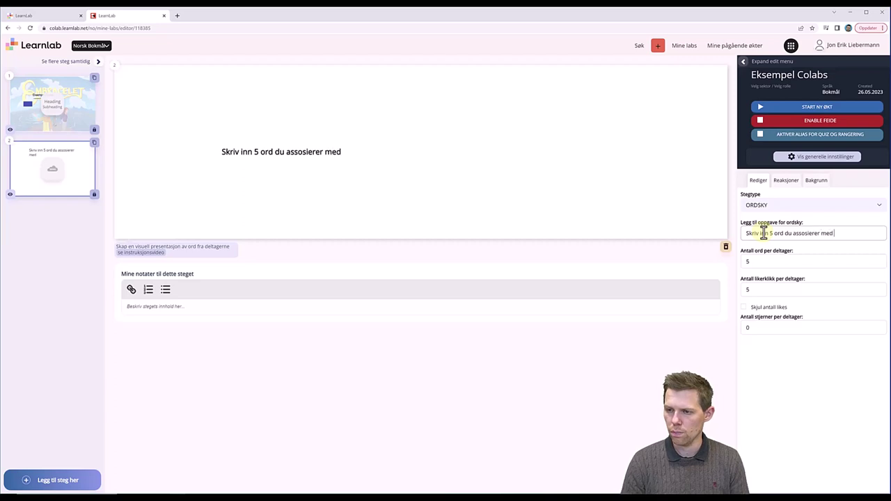
text(Pres)
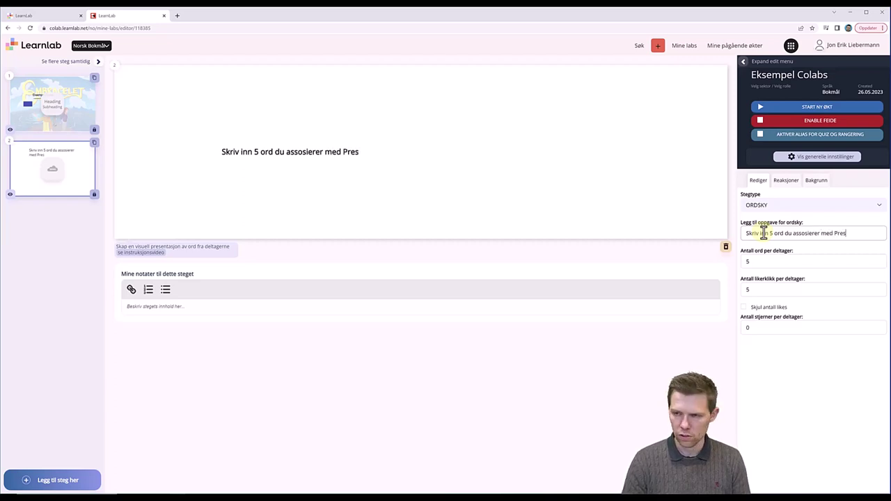
text(entasjonsverktøy)
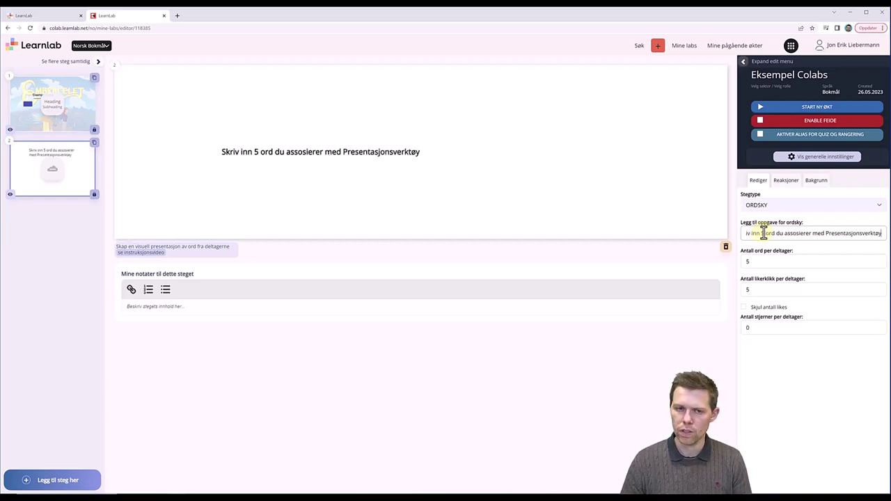
click(573, 366)
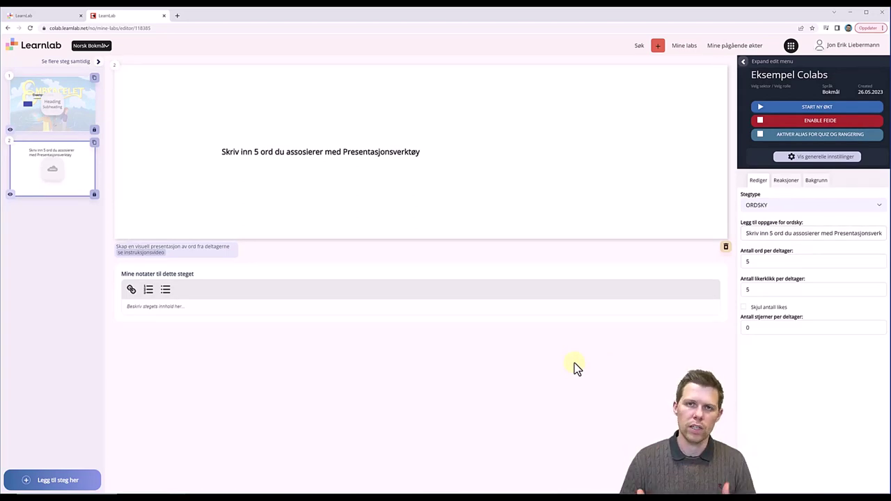
Step: Add an open task (Åpen oppgave) step after the word cloud
click(52, 481)
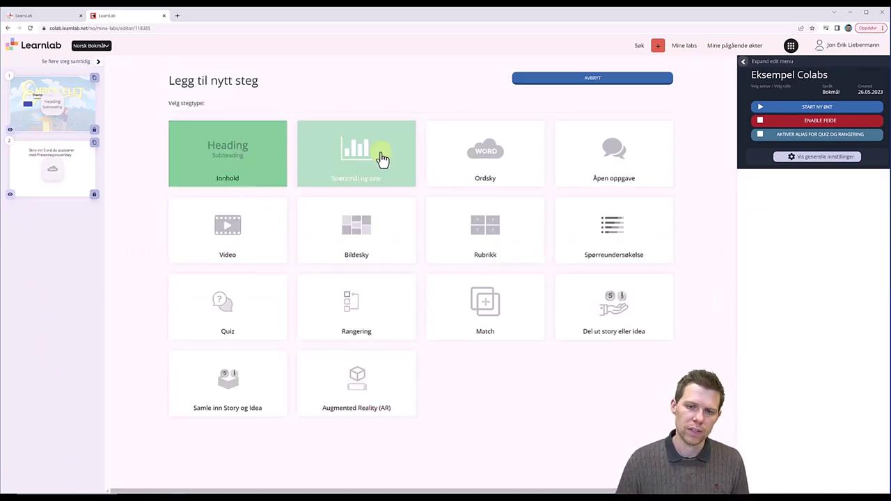
click(575, 183)
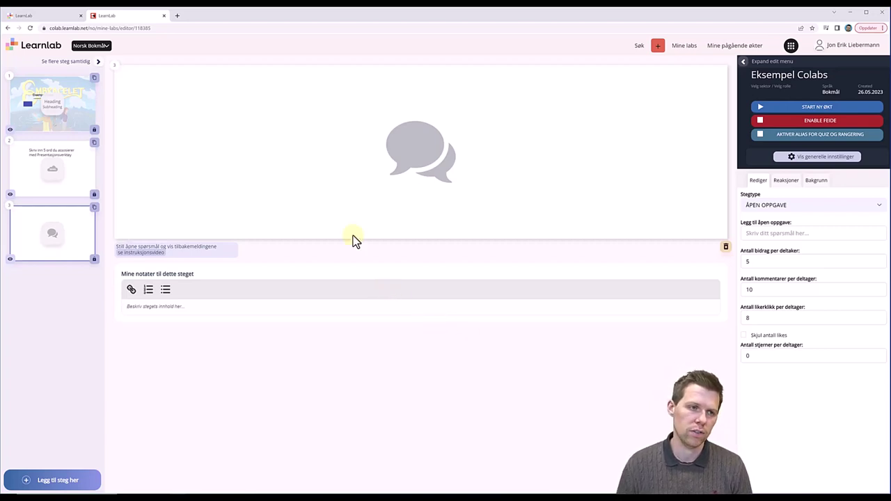
Step: Duplicate the open task slide and delete the duplicate, confirming the deletion
mouse_move(94, 165)
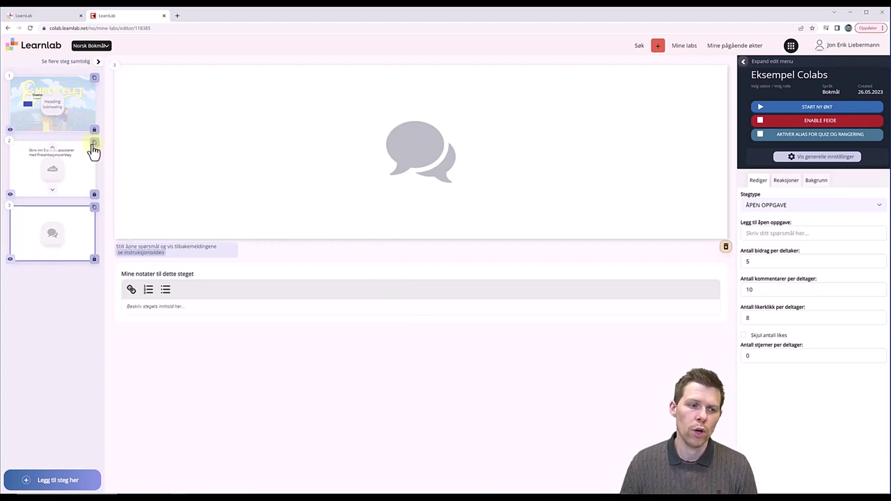
mouse_move(95, 211)
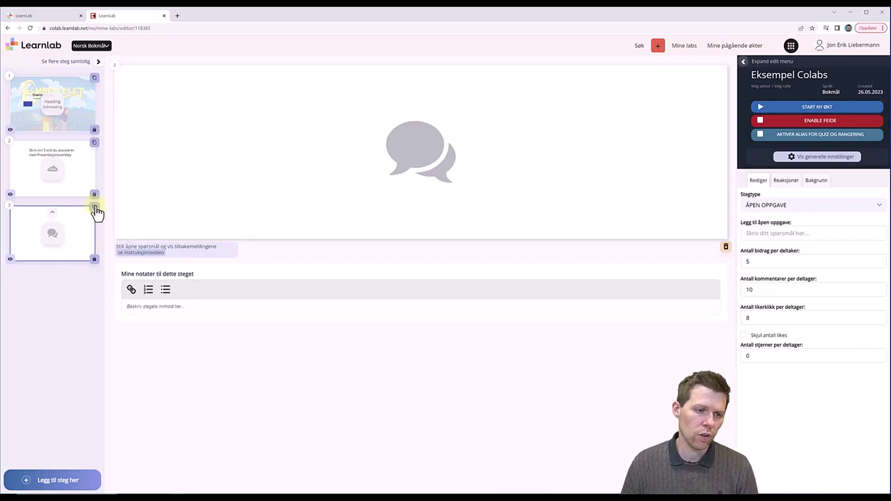
click(95, 207)
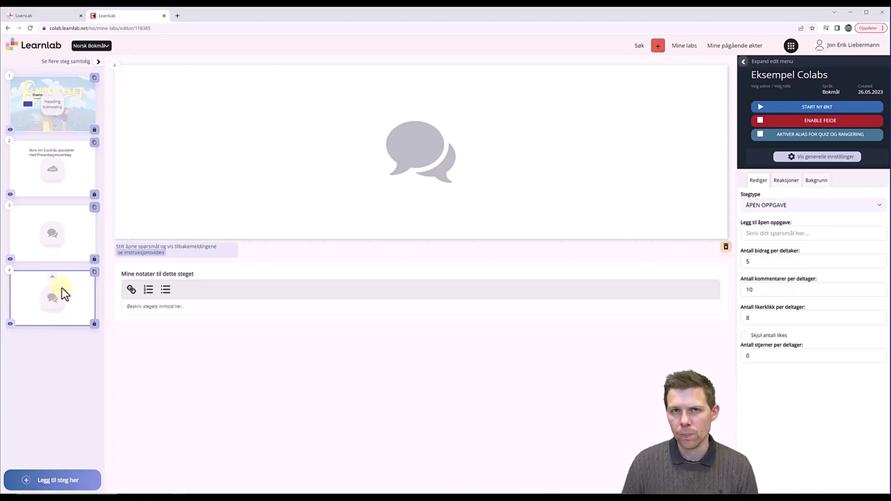
click(726, 248)
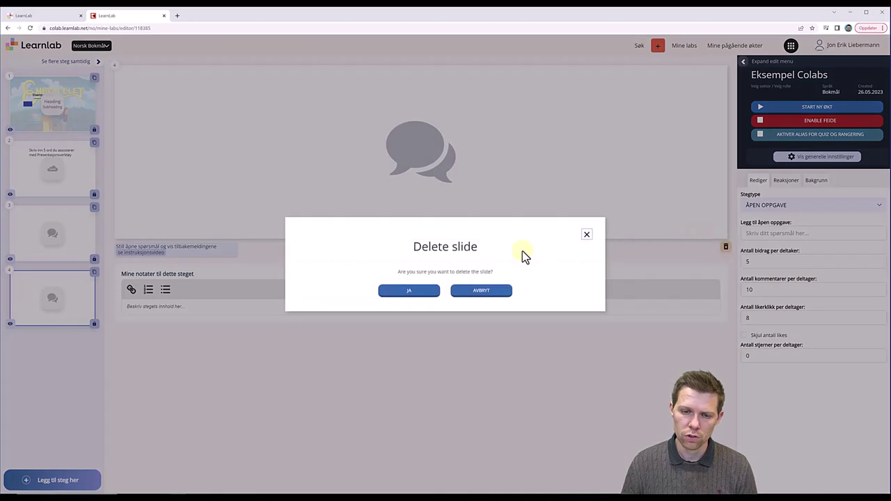
click(409, 293)
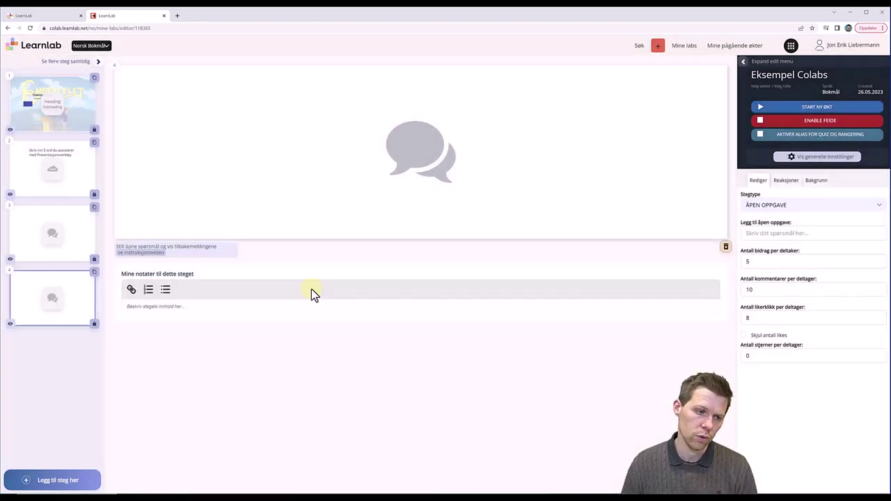